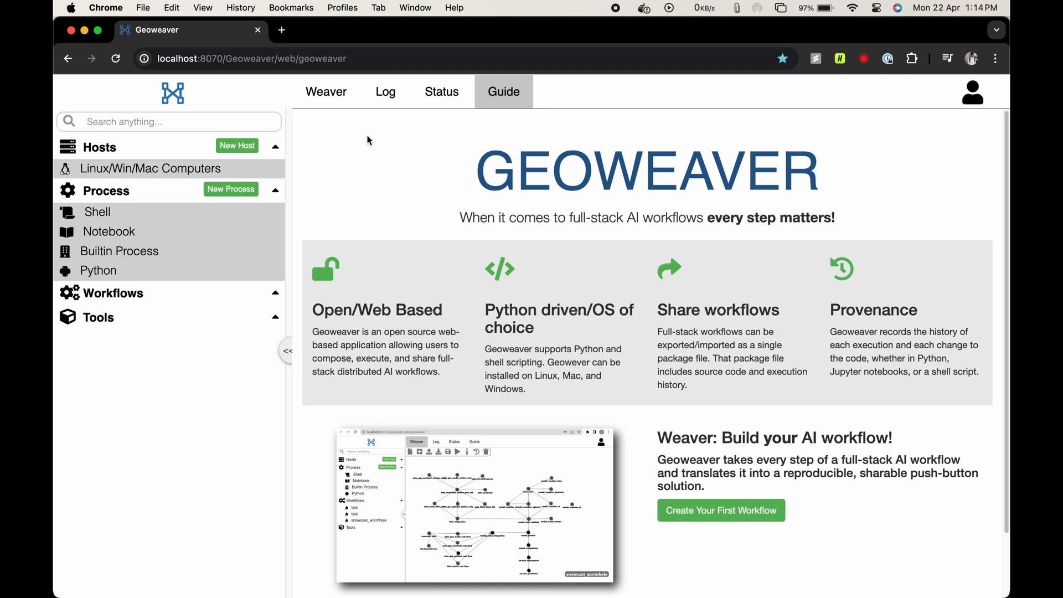
# - Add the Python processes hello_world and welcome to the Weaver workspace, and connect hello_world to welcome
pyautogui.click(335, 103)
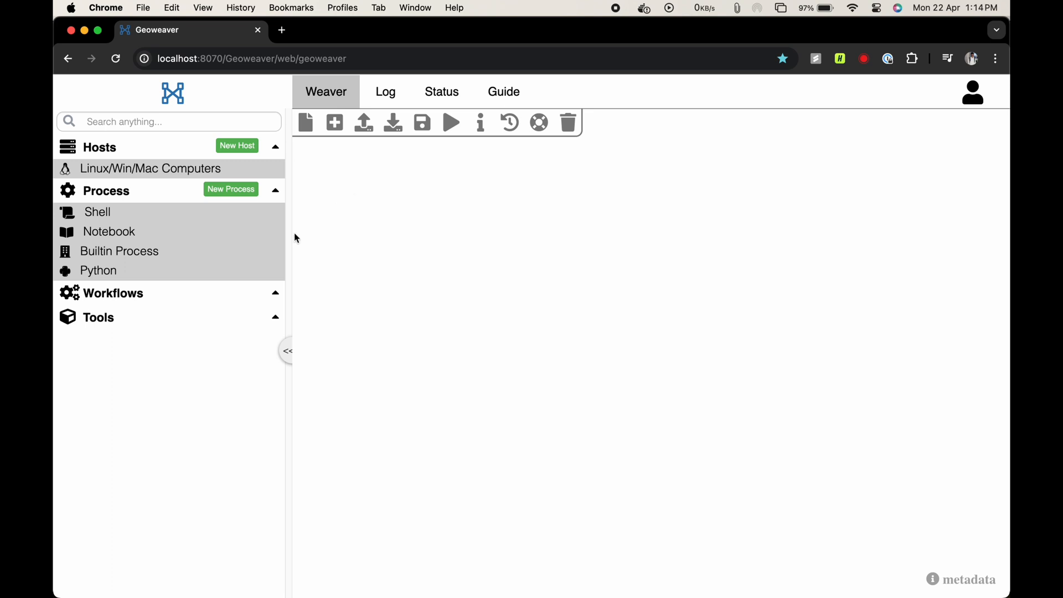
pyautogui.click(256, 275)
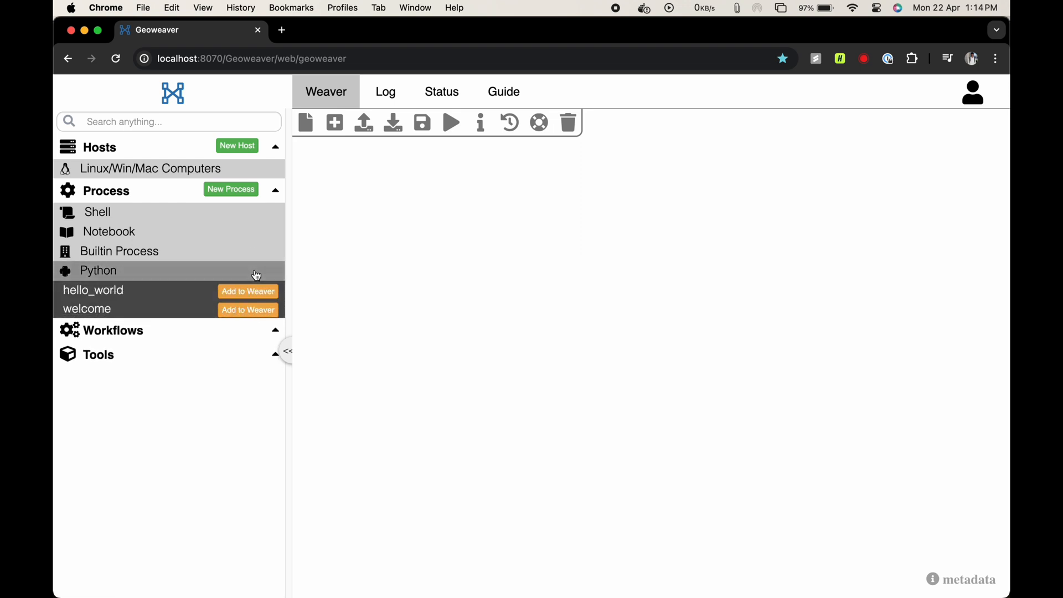
pyautogui.click(250, 292)
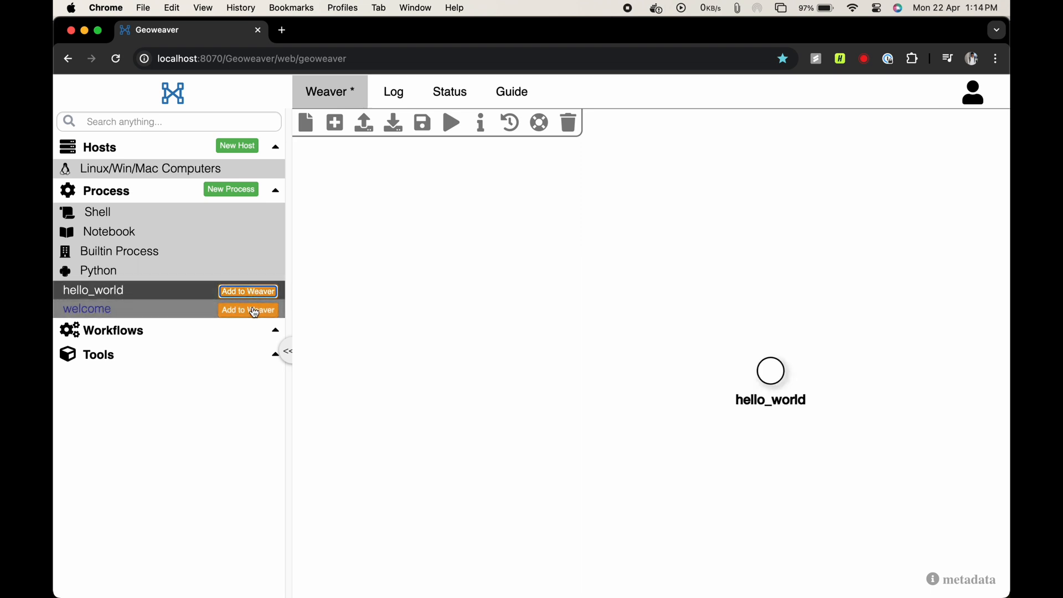
pyautogui.click(249, 310)
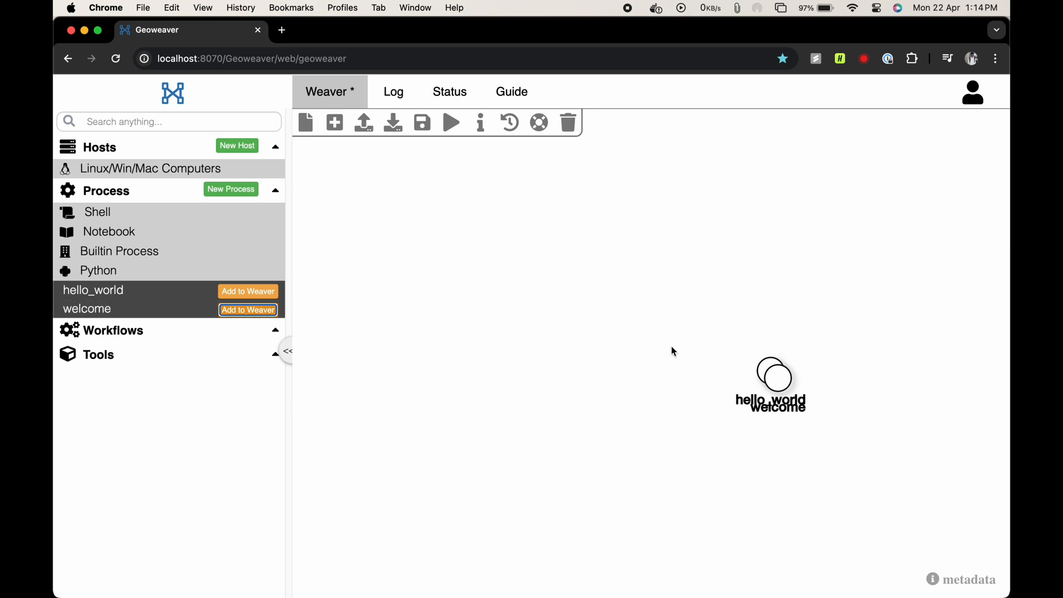
pyautogui.moveTo(761, 376)
pyautogui.moveTo(761, 376)
pyautogui.mouseDown()
pyautogui.moveTo(624, 383)
pyautogui.moveTo(780, 385)
pyautogui.mouseUp()
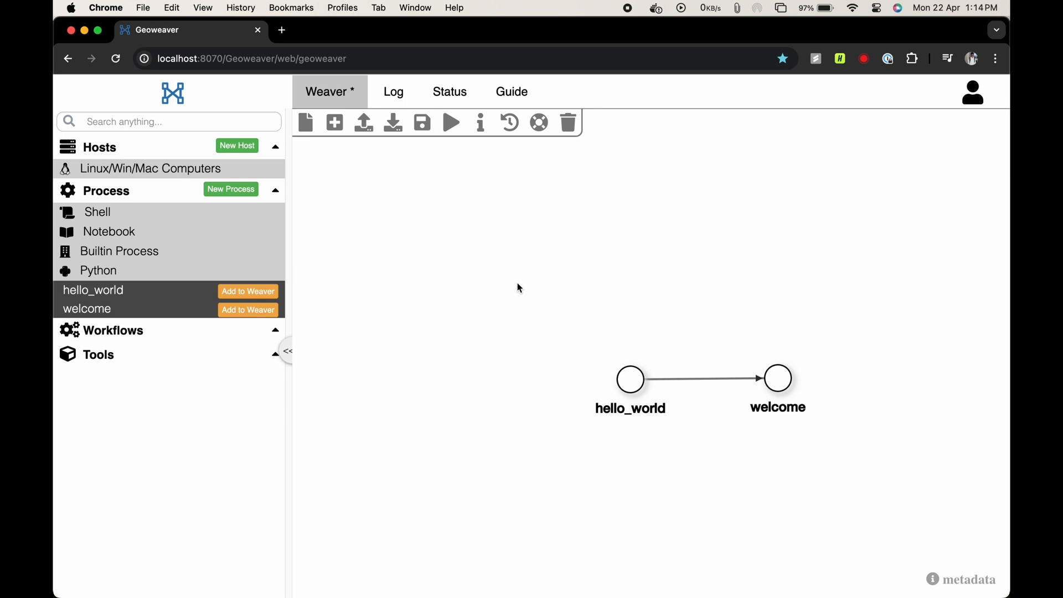
# - Save the workflow under the name "welcome" with the description "first workflow"
pyautogui.click(421, 124)
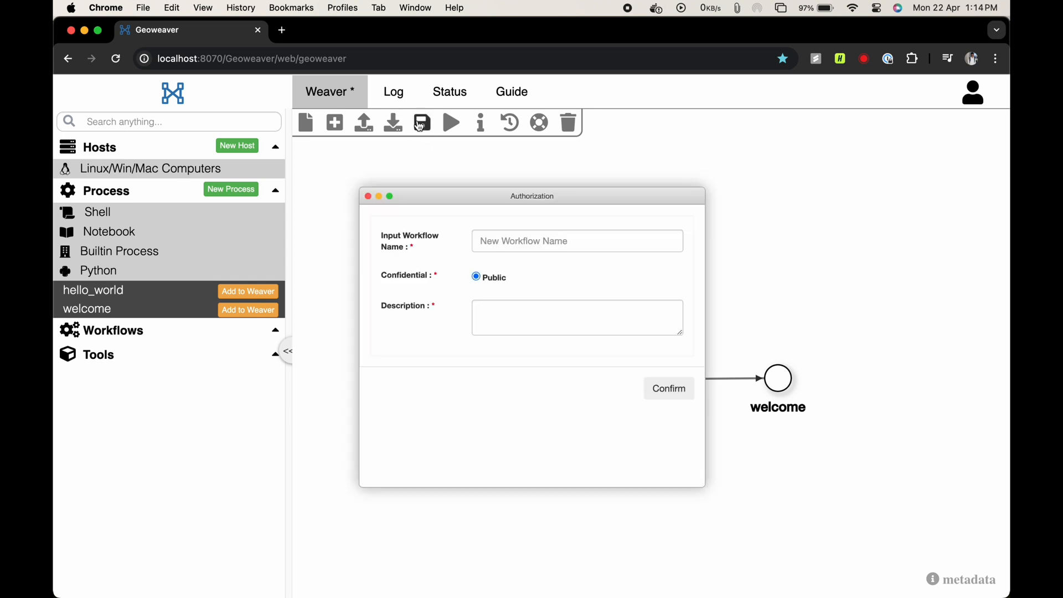
pyautogui.click(500, 244)
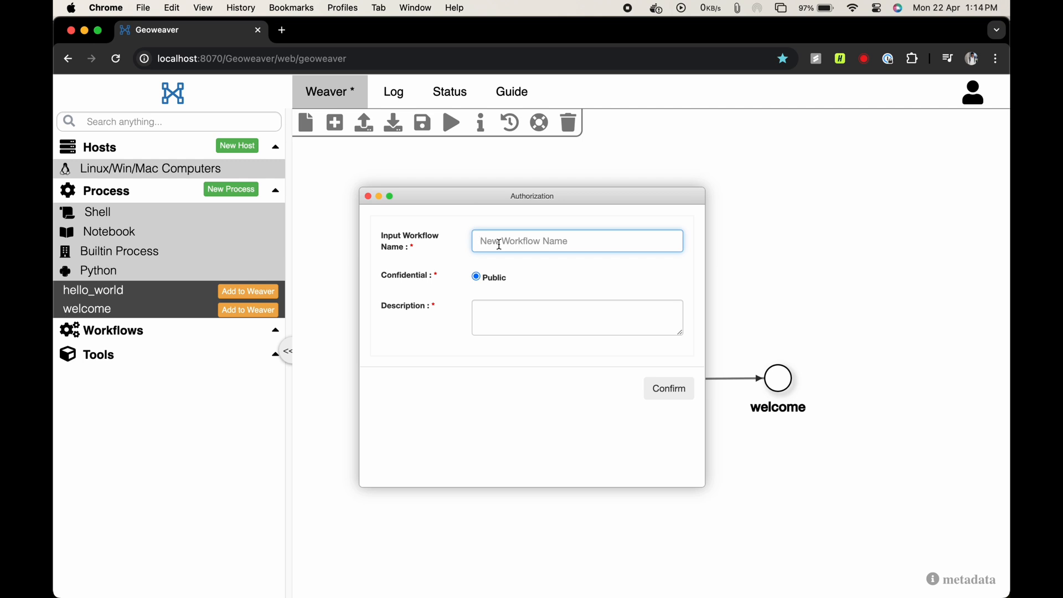
pyautogui.write('welcome')
pyautogui.click(509, 325)
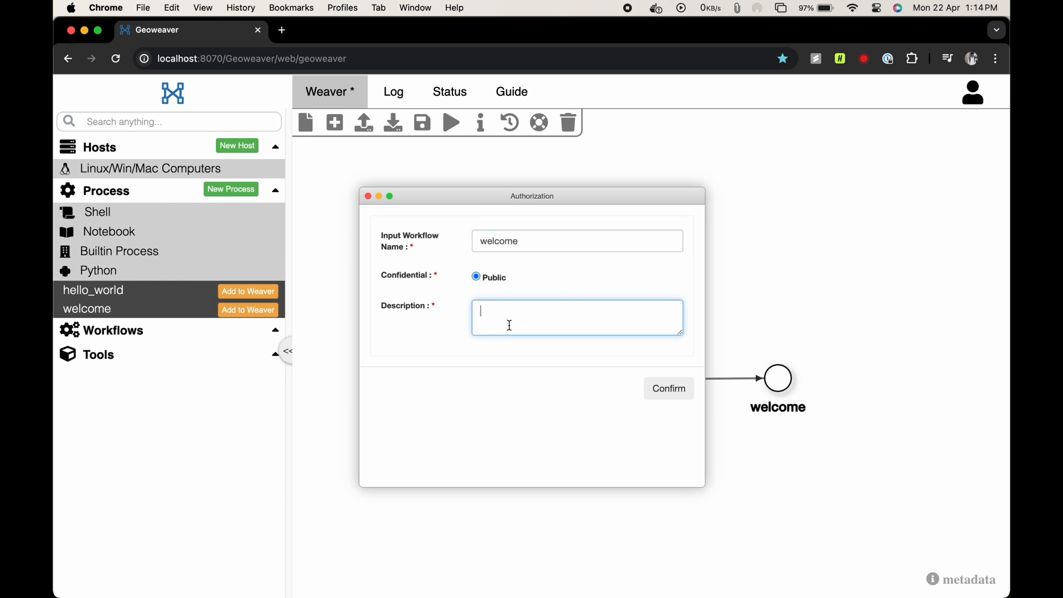
pyautogui.write('first workflow')
pyautogui.click(677, 389)
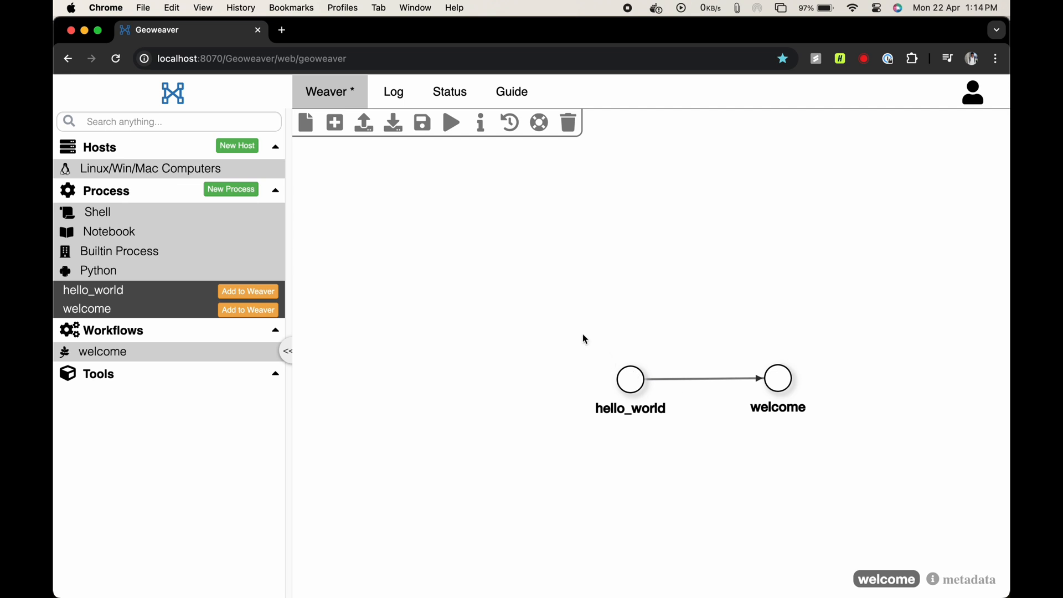
# - Run the welcome workflow on Localhost using the /usr/bin environment, and enter the host password
pyautogui.click(452, 131)
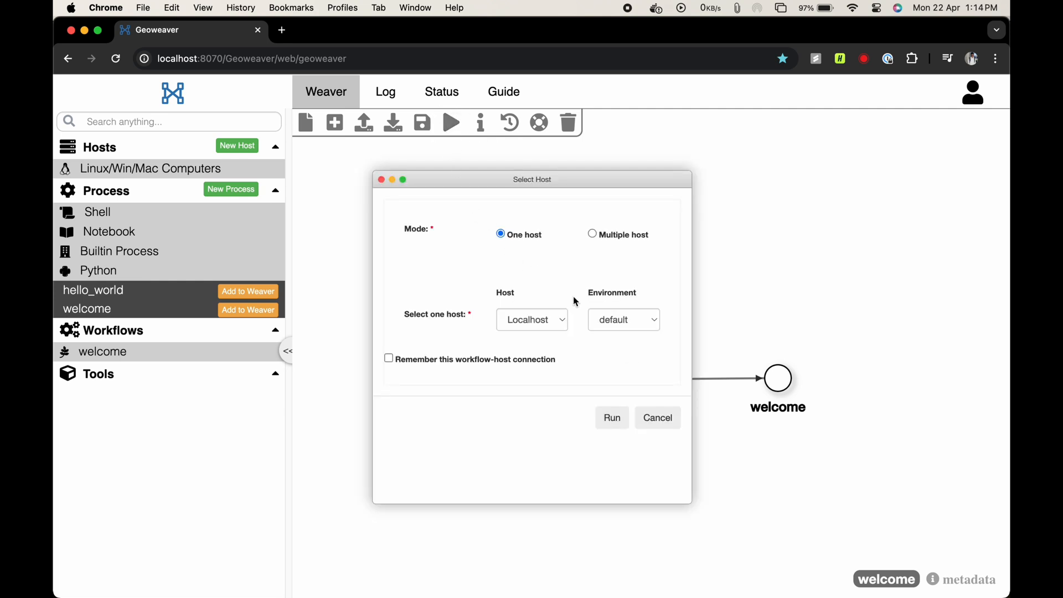
pyautogui.click(560, 320)
pyautogui.click(556, 320)
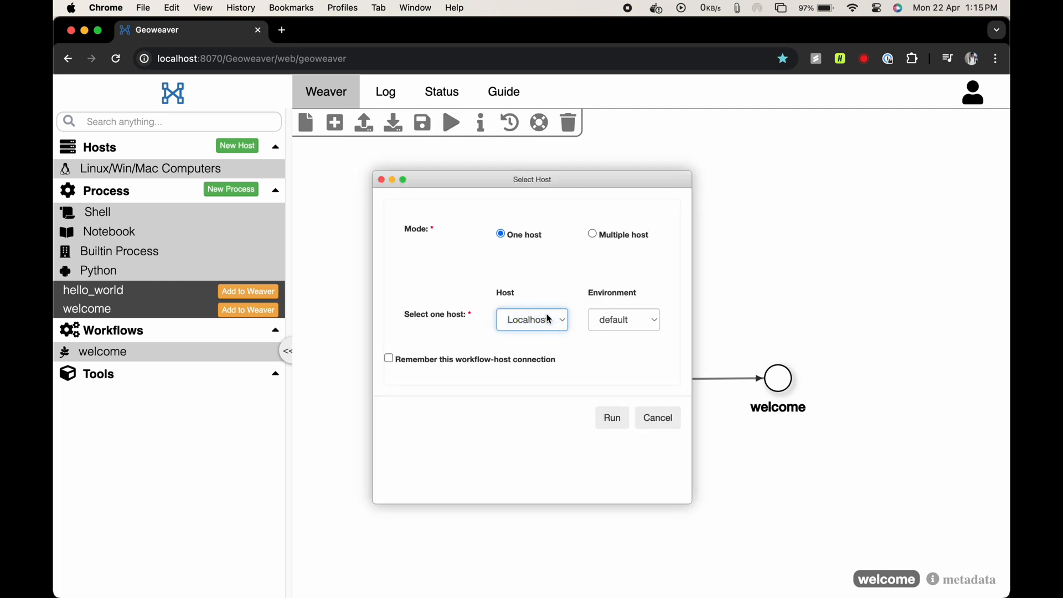
pyautogui.click(621, 323)
pyautogui.click(615, 333)
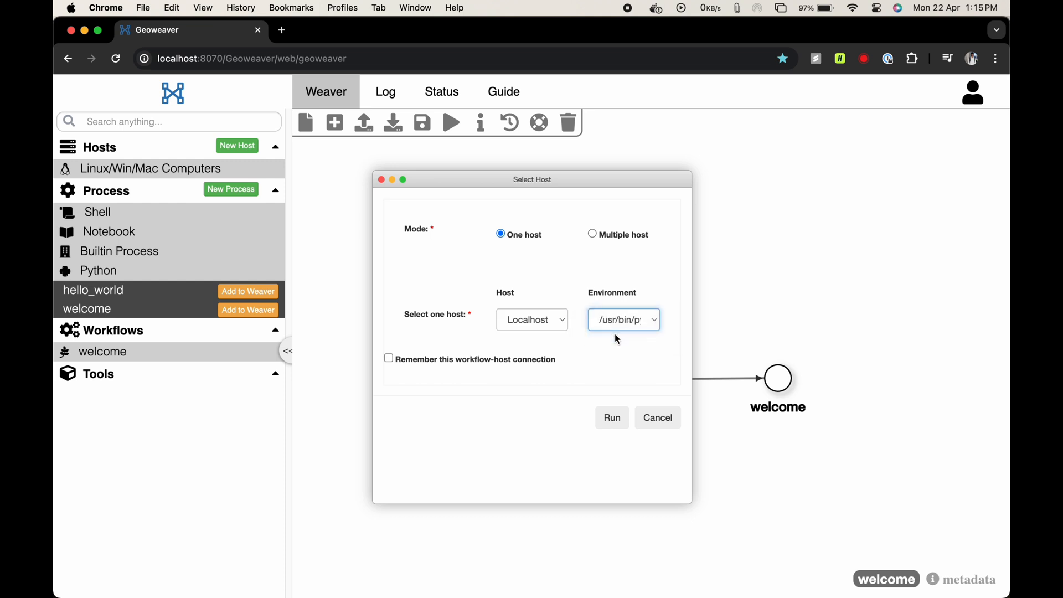
pyautogui.click(611, 419)
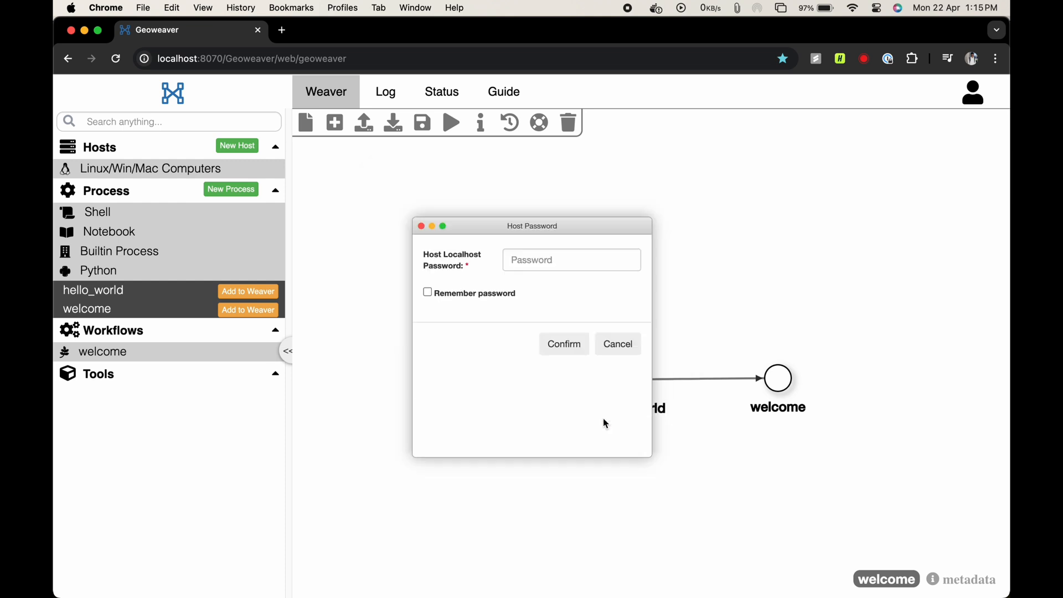
pyautogui.click(544, 270)
pyautogui.write('•••••')
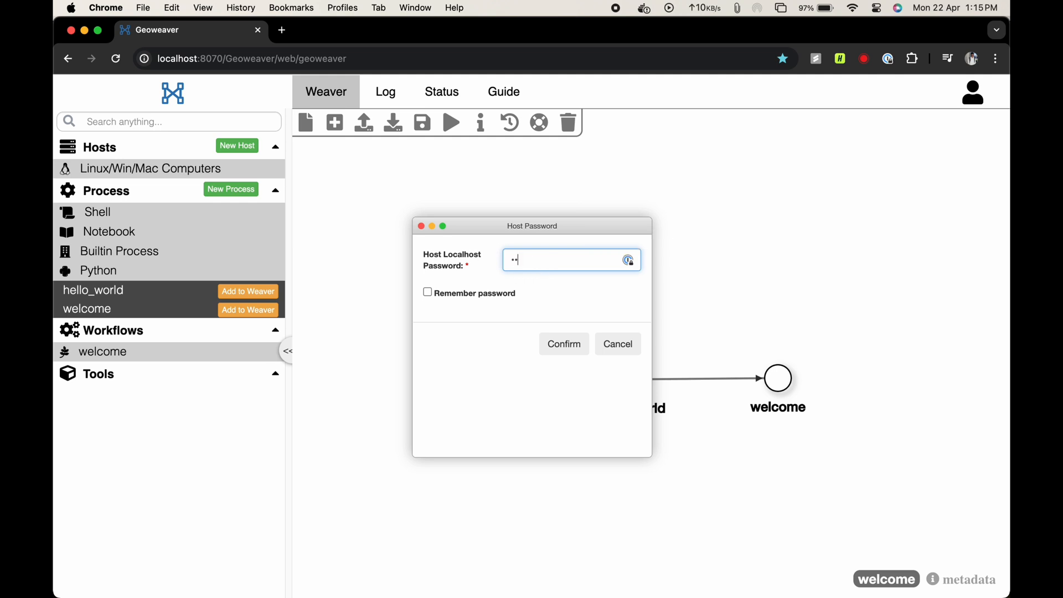
pyautogui.click(567, 348)
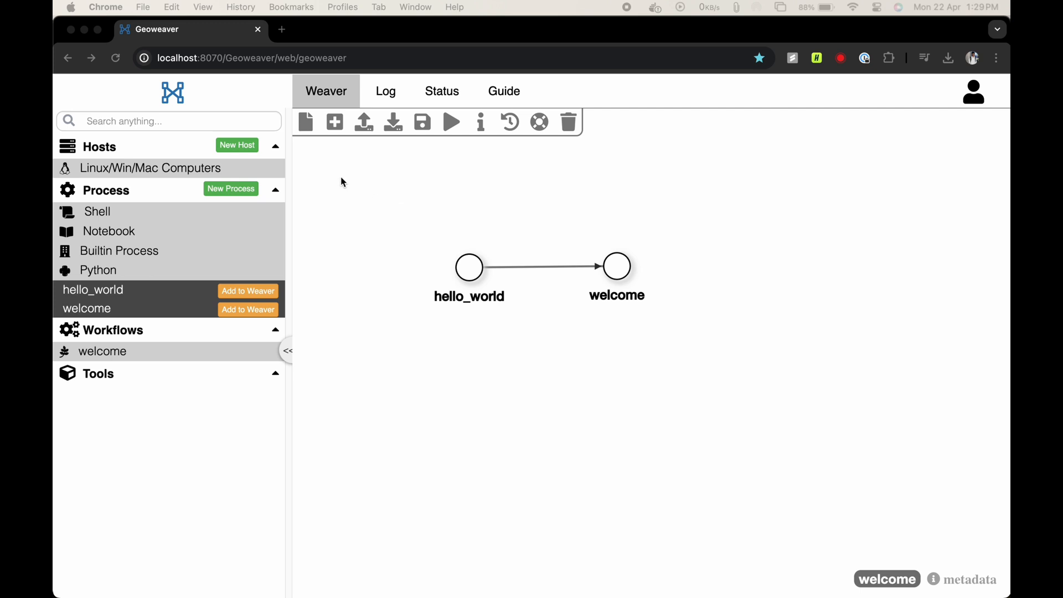
# - Start a blank workspace and load the saved welcome workflow into it
pyautogui.click(306, 129)
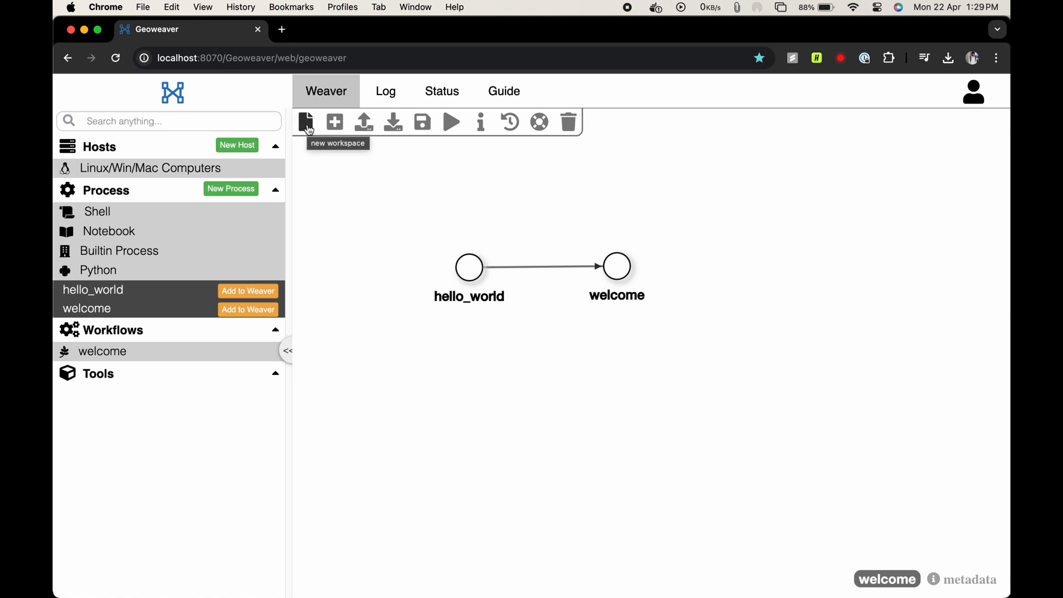
pyautogui.click(307, 127)
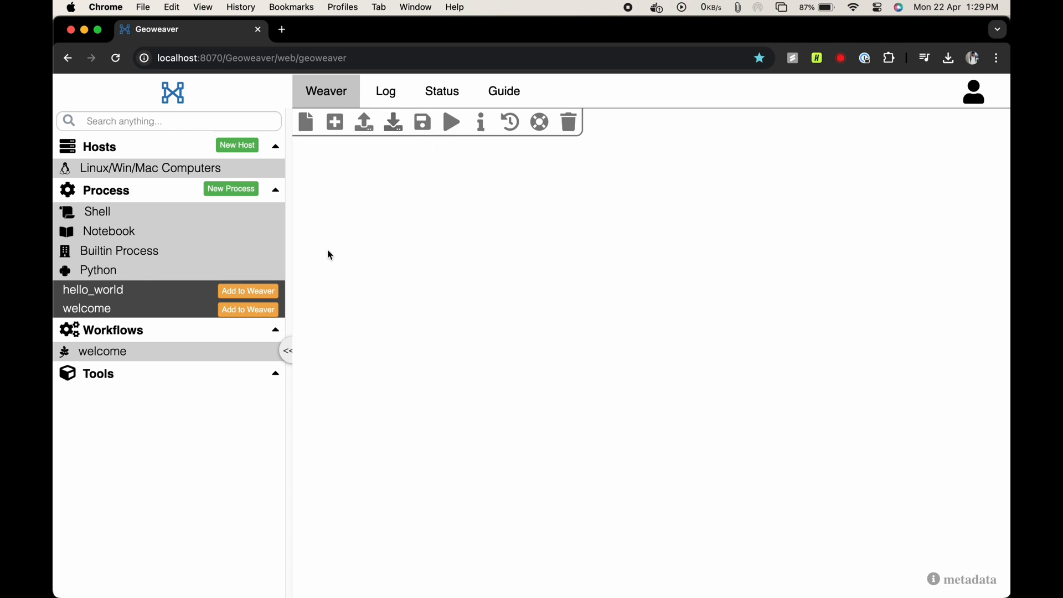
pyautogui.click(243, 354)
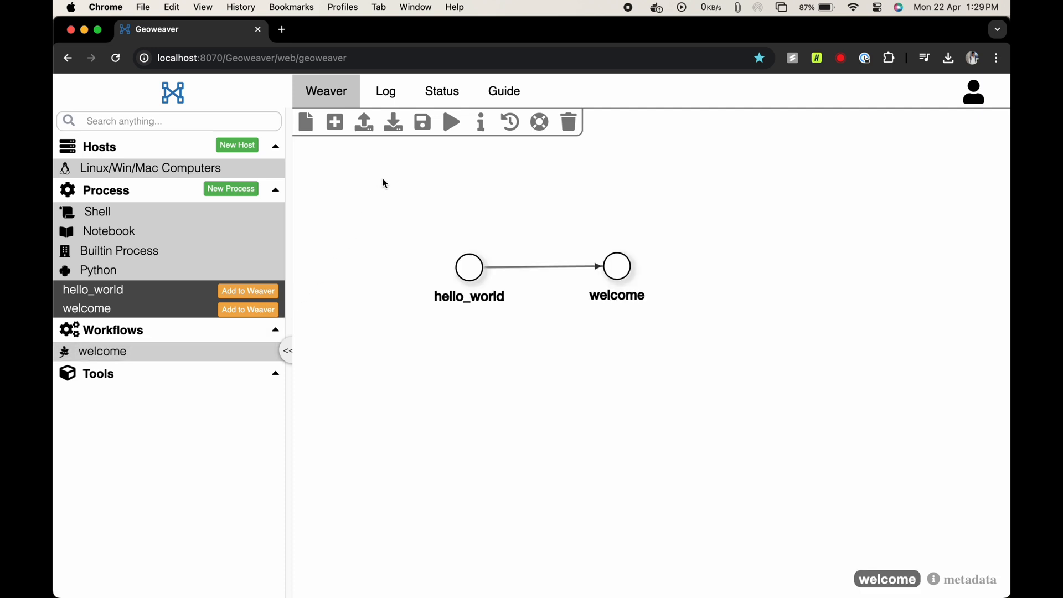
# - Export the welcome workflow using the "Workflow with Process Code" option
pyautogui.click(397, 128)
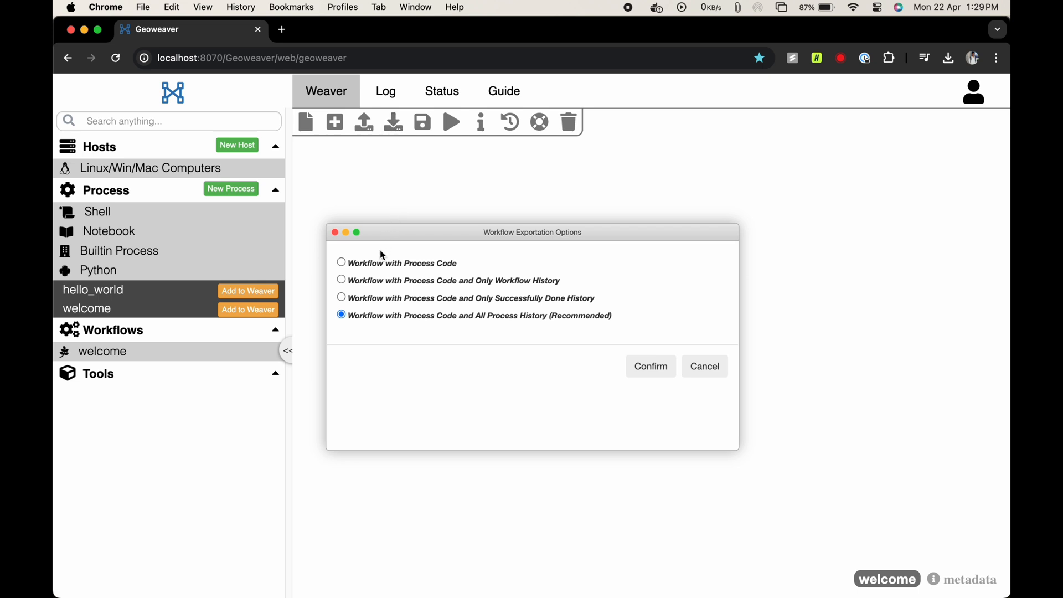
pyautogui.click(341, 263)
pyautogui.click(643, 372)
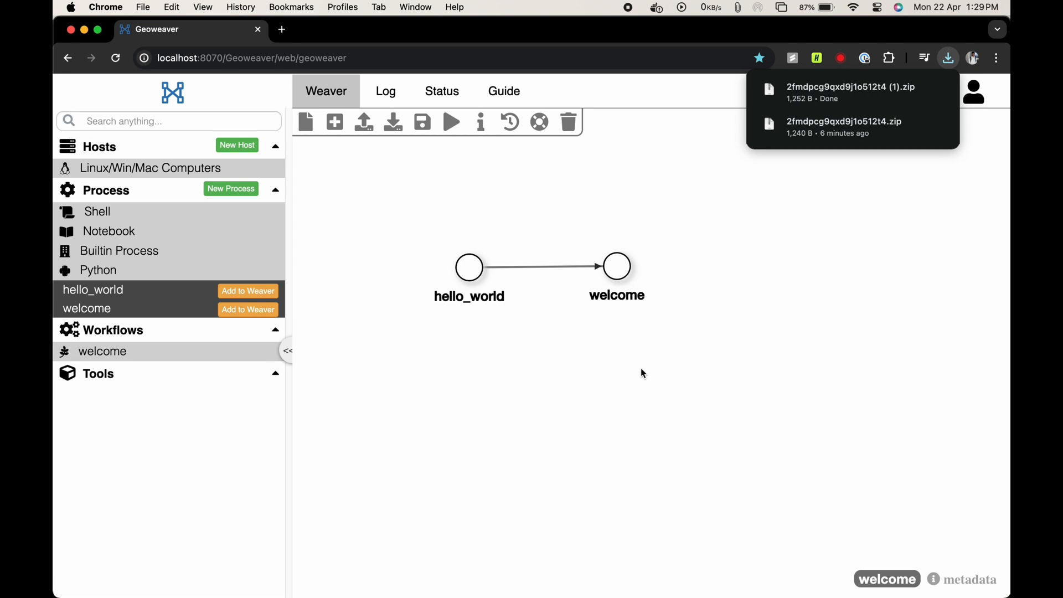
pyautogui.click(631, 379)
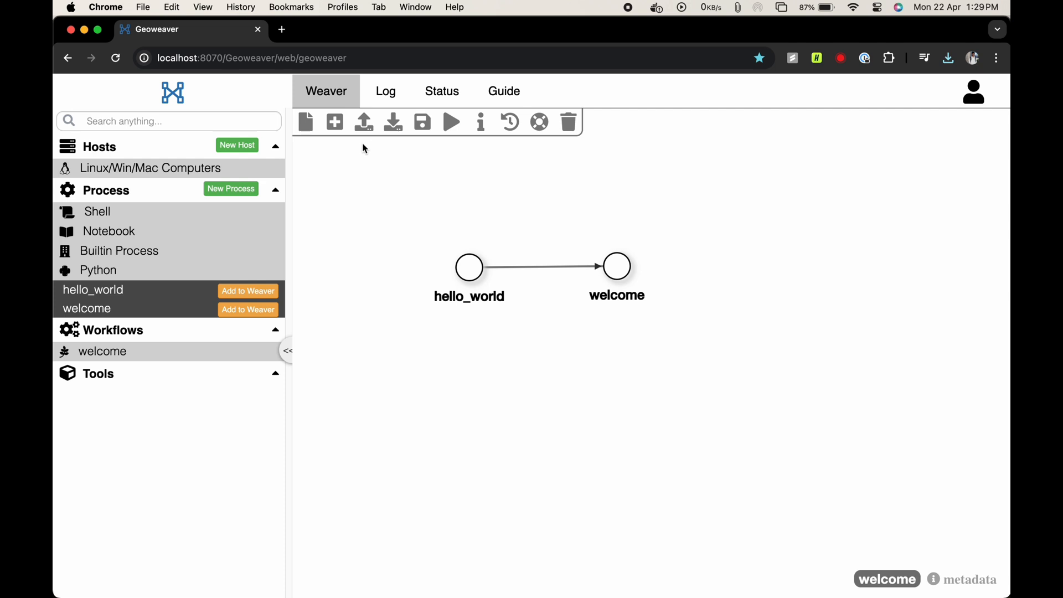
# - Start a blank workspace, upload 2fmdpcg9qxd9j1o512t4 (1).zip from Downloads as a workflow, and save it into the database
pyautogui.click(308, 127)
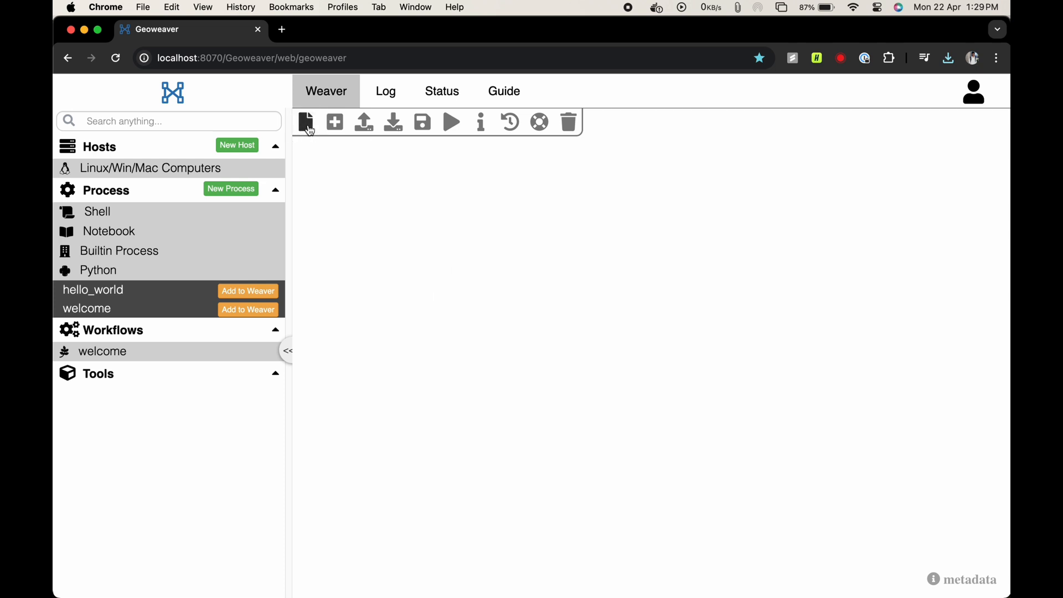
pyautogui.click(365, 126)
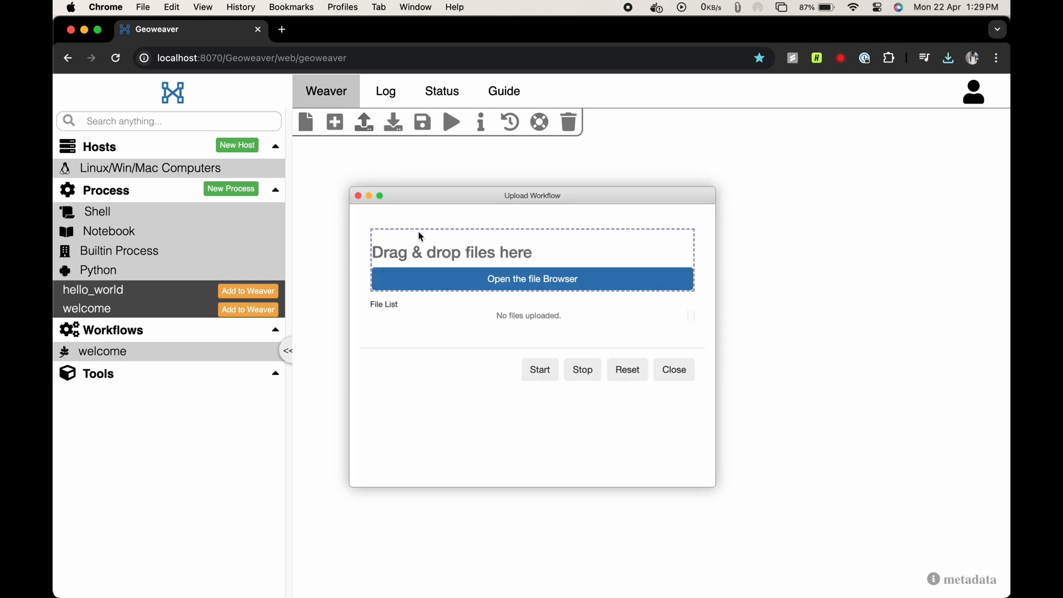
pyautogui.click(535, 291)
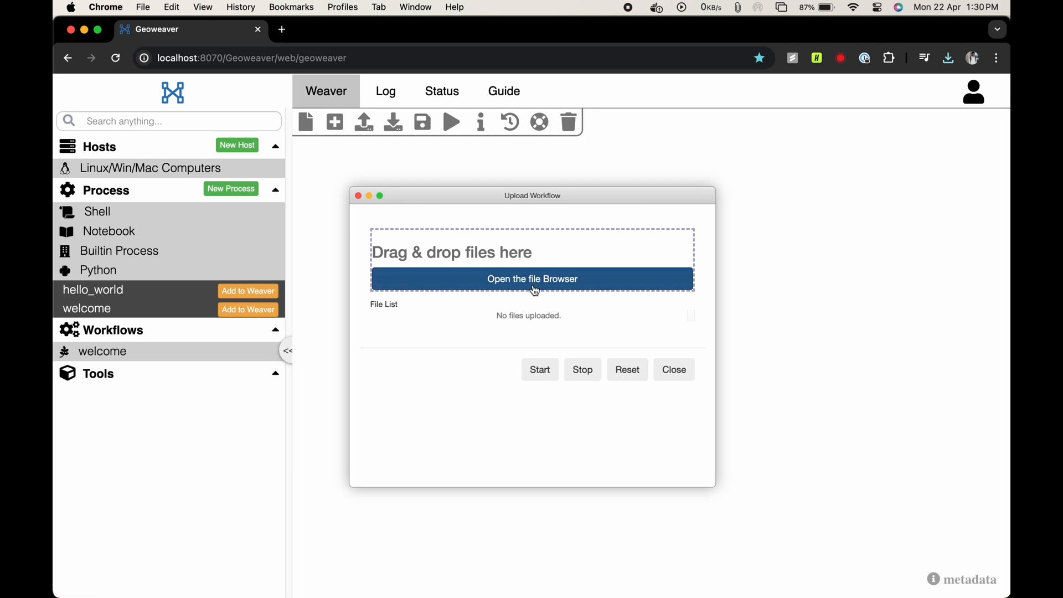
pyautogui.click(534, 281)
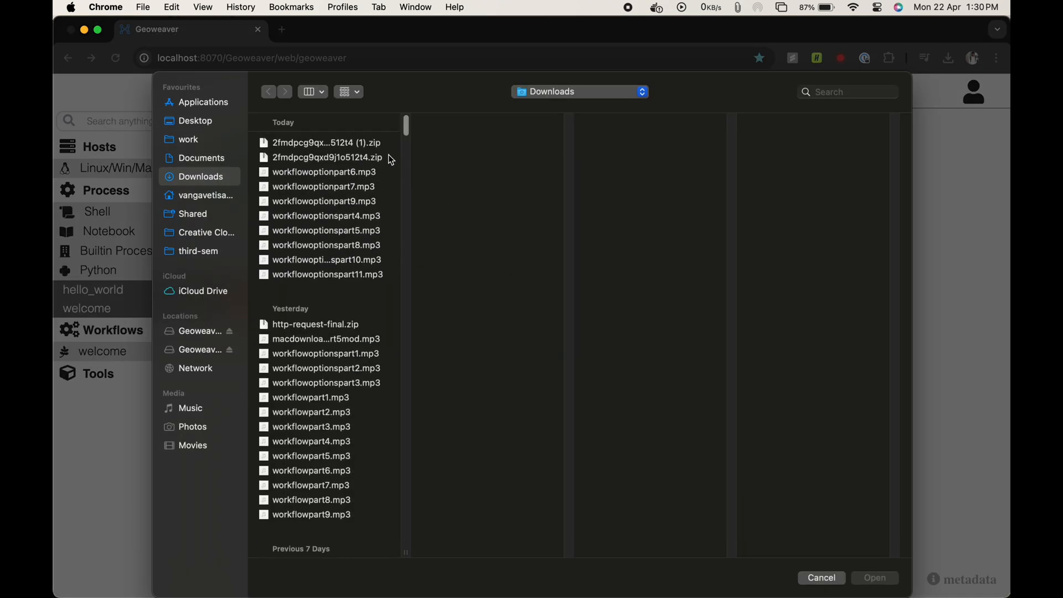
pyautogui.click(370, 146)
pyautogui.doubleClick(368, 144)
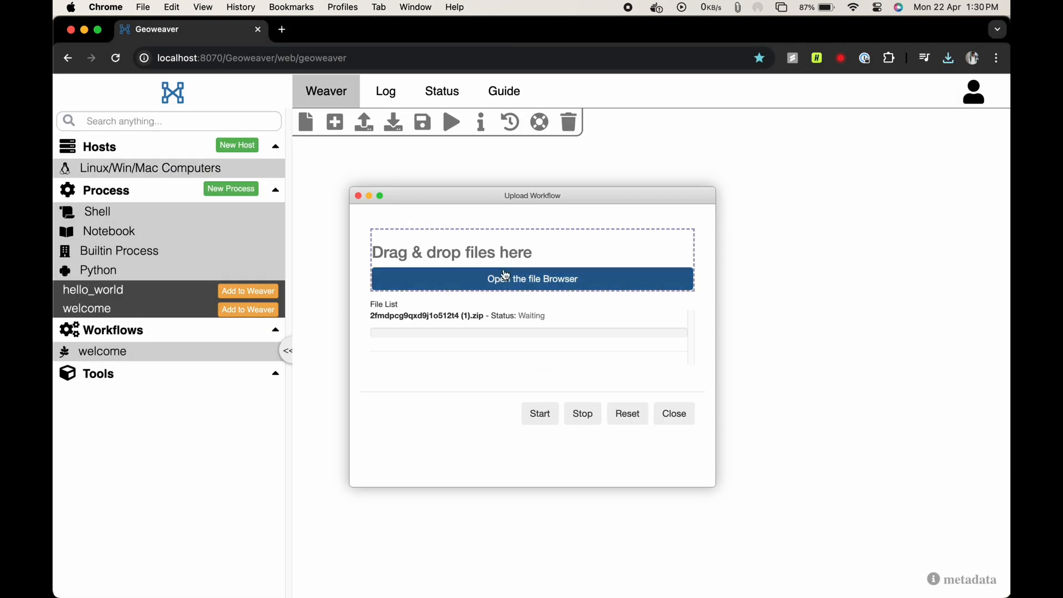
pyautogui.click(540, 415)
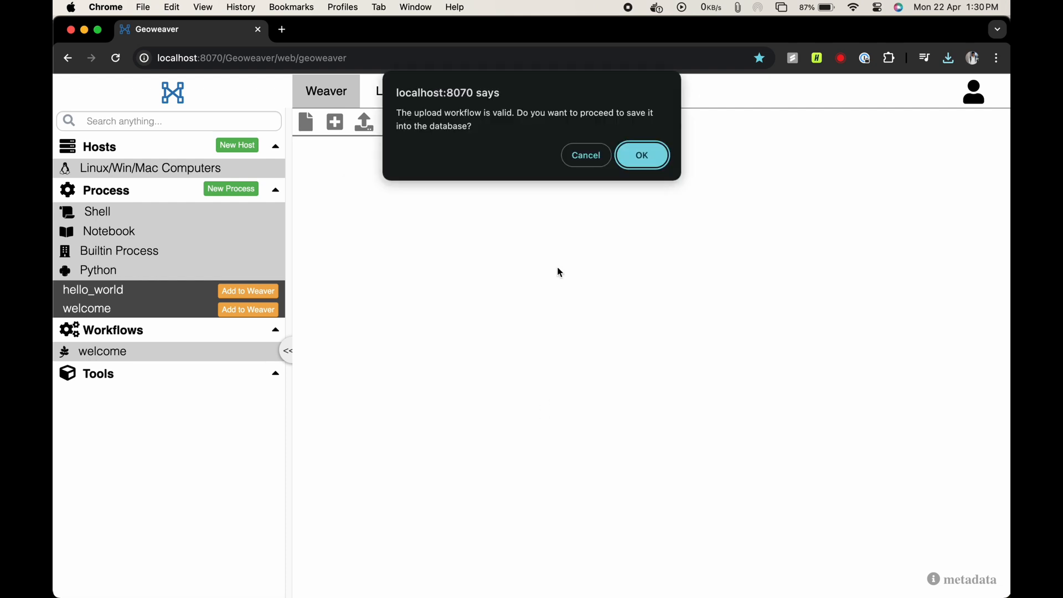
pyautogui.click(642, 156)
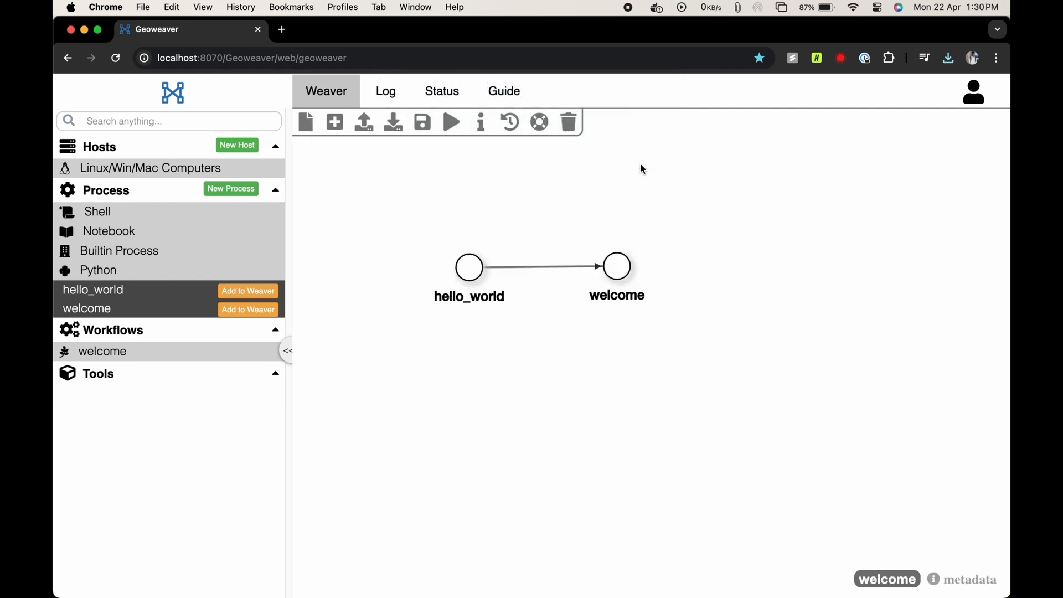
# - View the welcome workflow's run options without running it, and examine its details and execution history
pyautogui.click(453, 123)
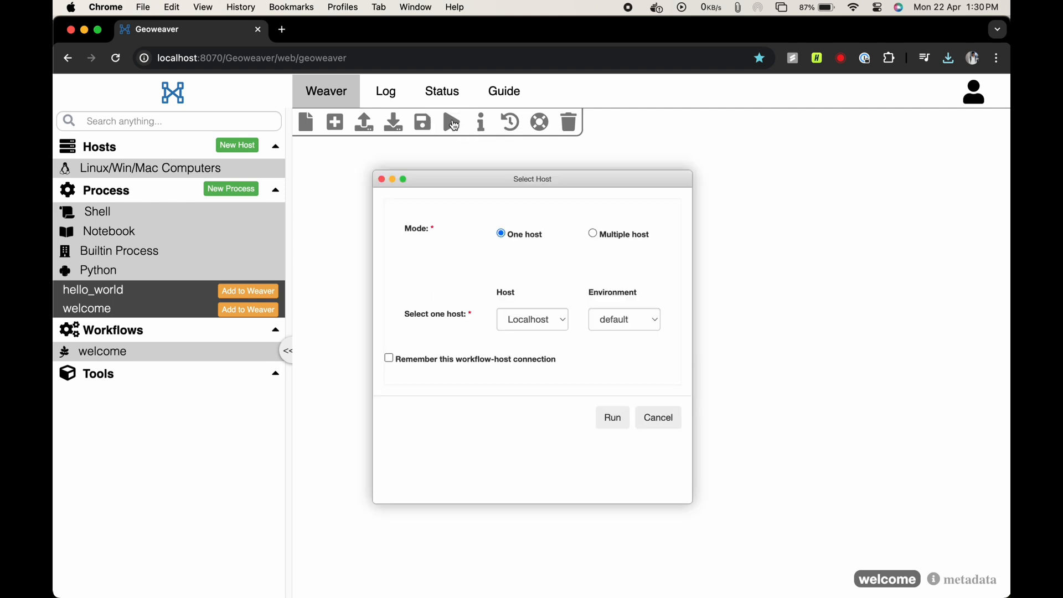
pyautogui.click(382, 180)
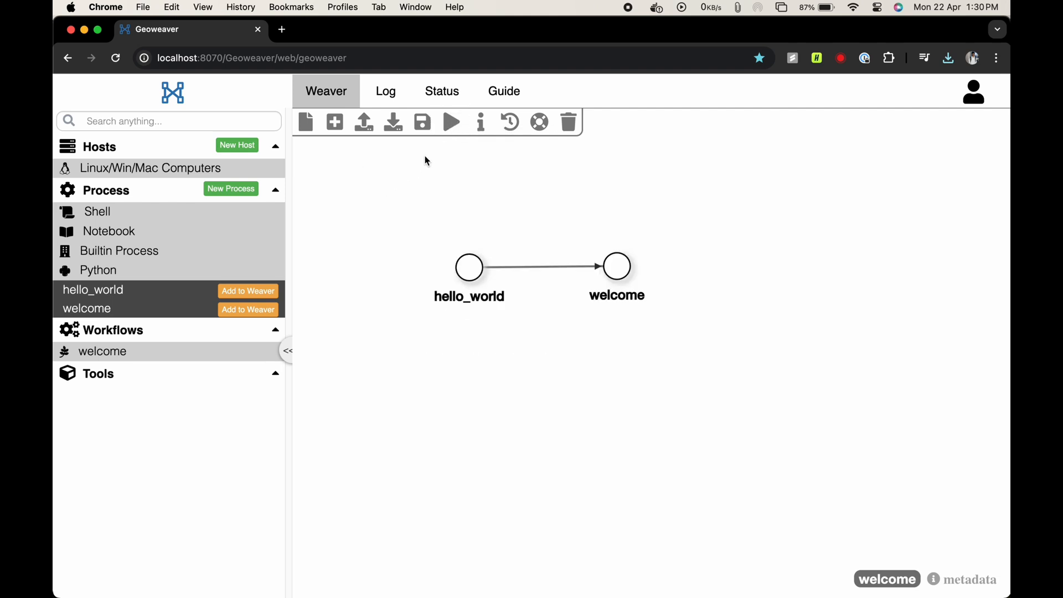
pyautogui.click(484, 129)
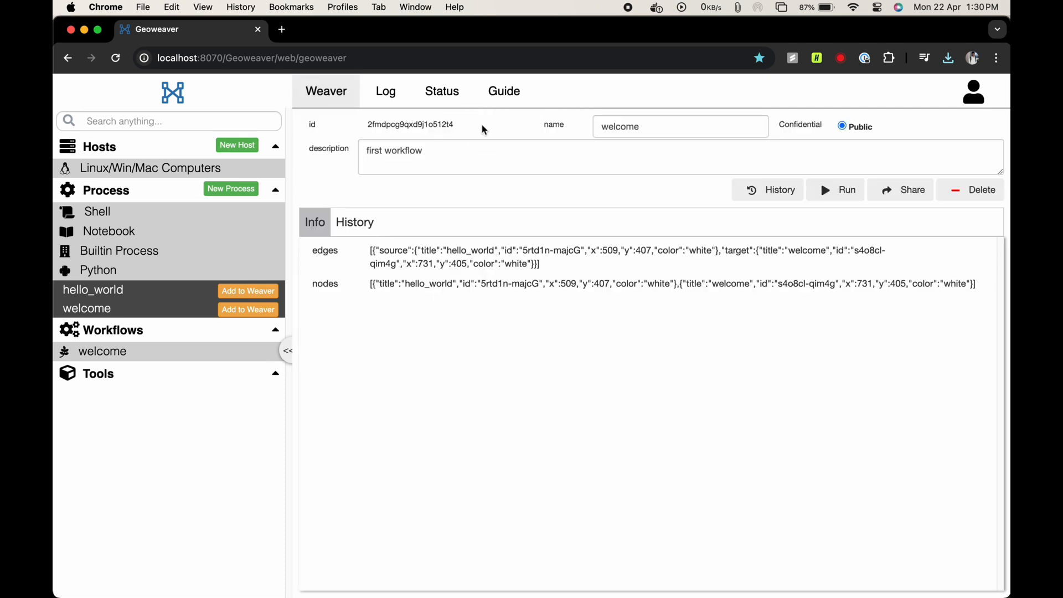
pyautogui.click(359, 220)
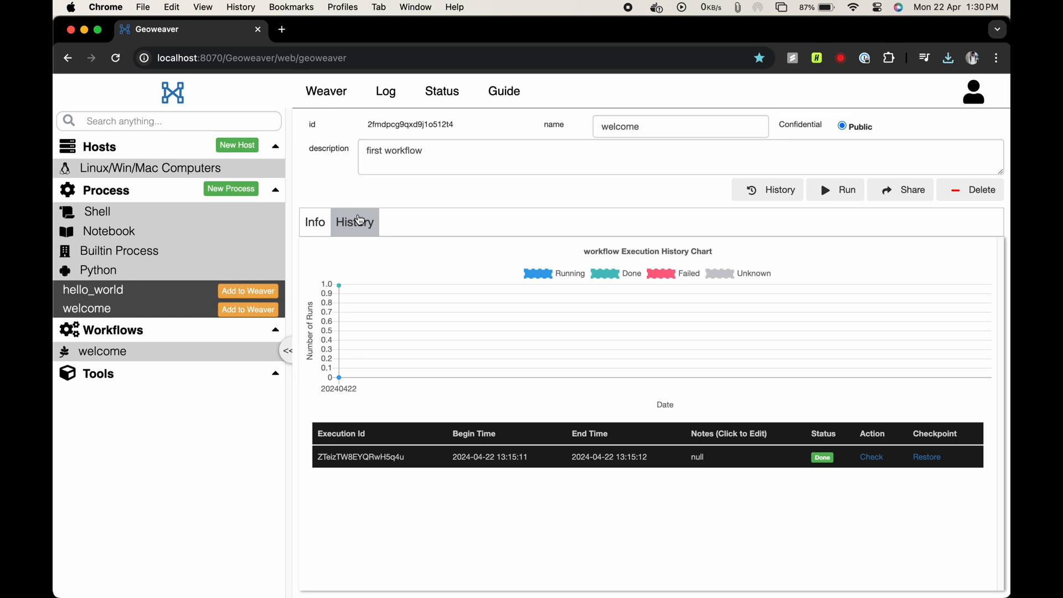
pyautogui.click(338, 108)
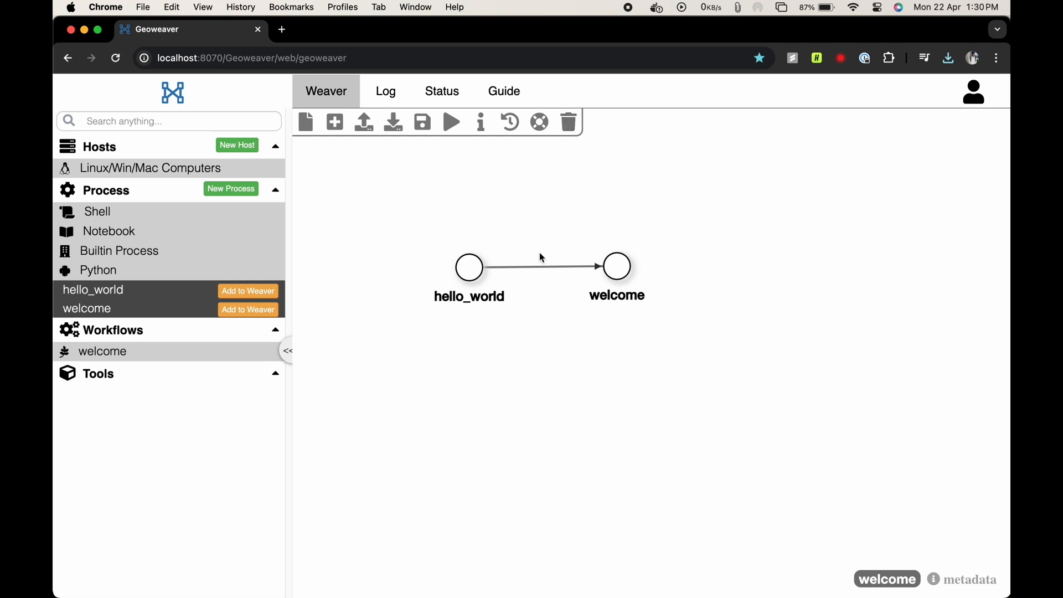
# - Delete the connection between the hello_world and welcome nodes, and cancel erasing the whole work area
pyautogui.click(540, 271)
pyautogui.click(570, 124)
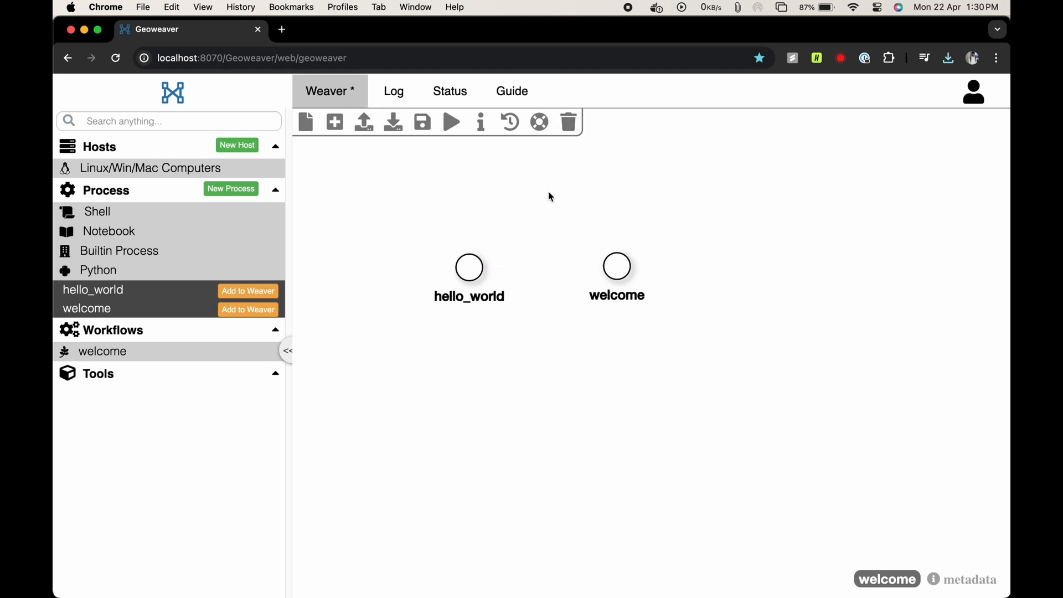
pyautogui.click(573, 130)
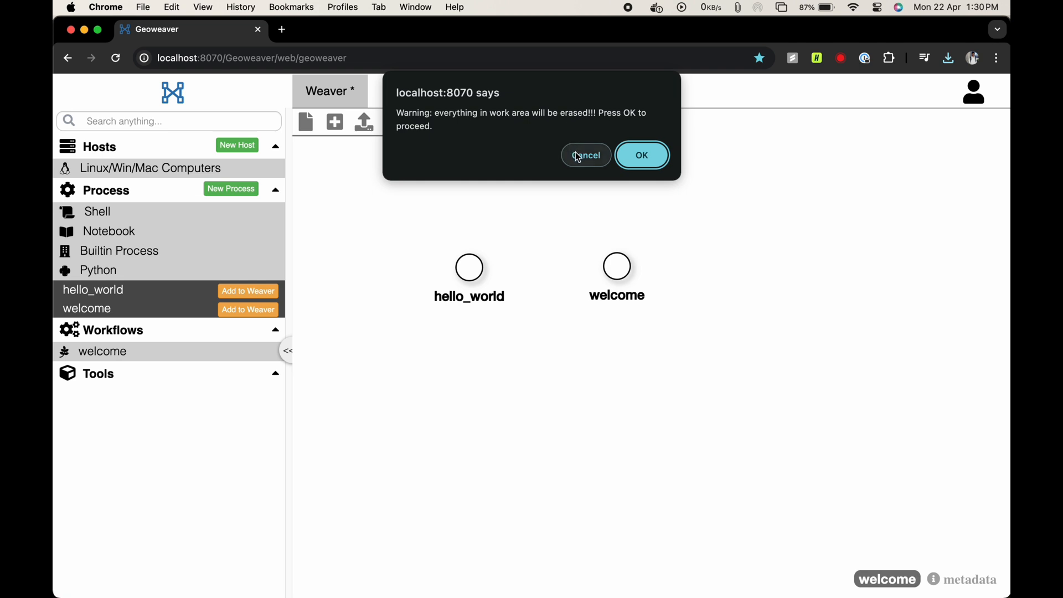
pyautogui.click(577, 155)
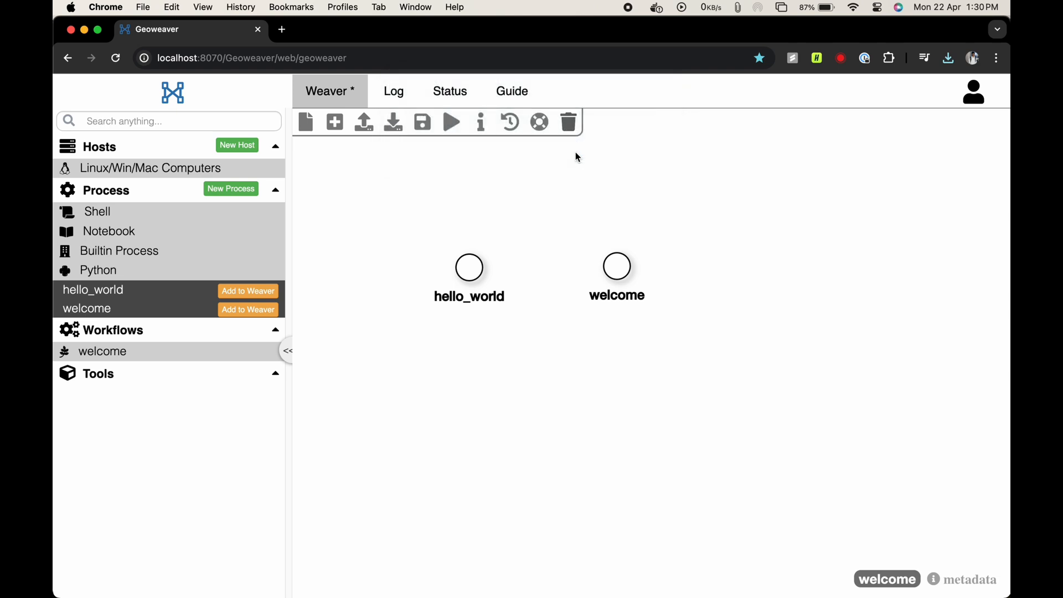